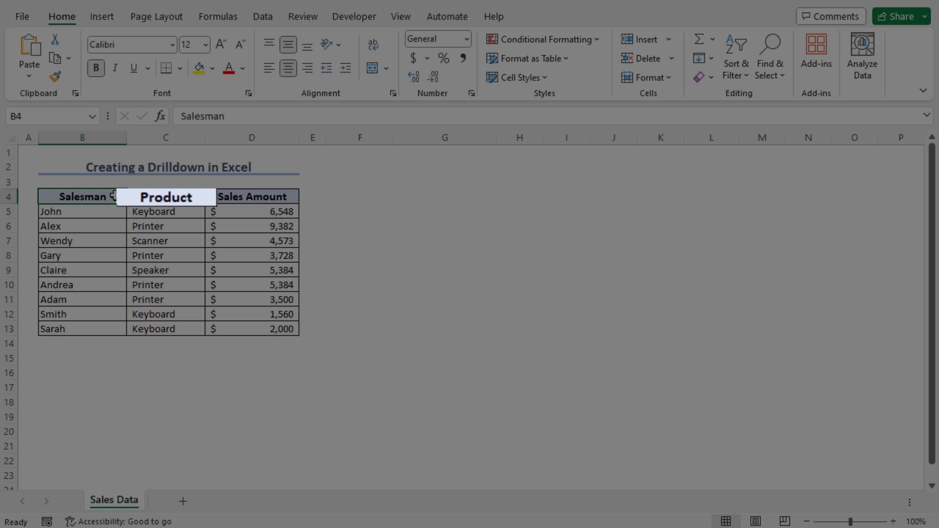
Start a PivotTable from the sales data range B4:D13 using From Table/Range
{"action": "left_click", "coordinate": [198, 197]}
{"action": "left_click", "coordinate": [294, 197]}
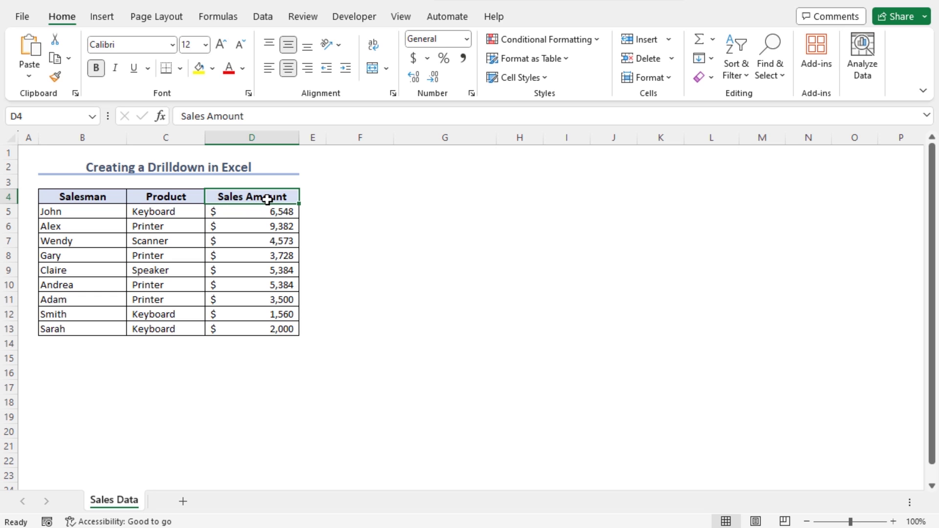
{"action": "left_click", "coordinate": [108, 19]}
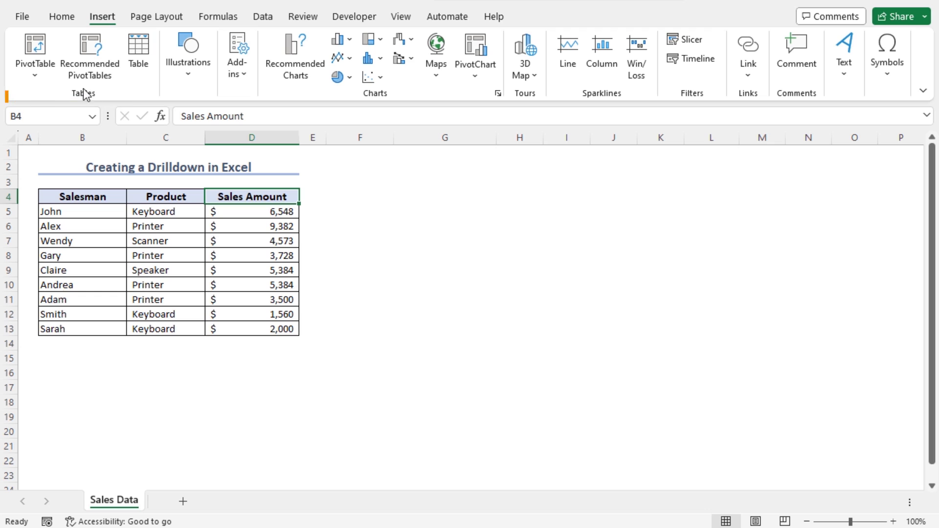
{"action": "left_click", "coordinate": [36, 74]}
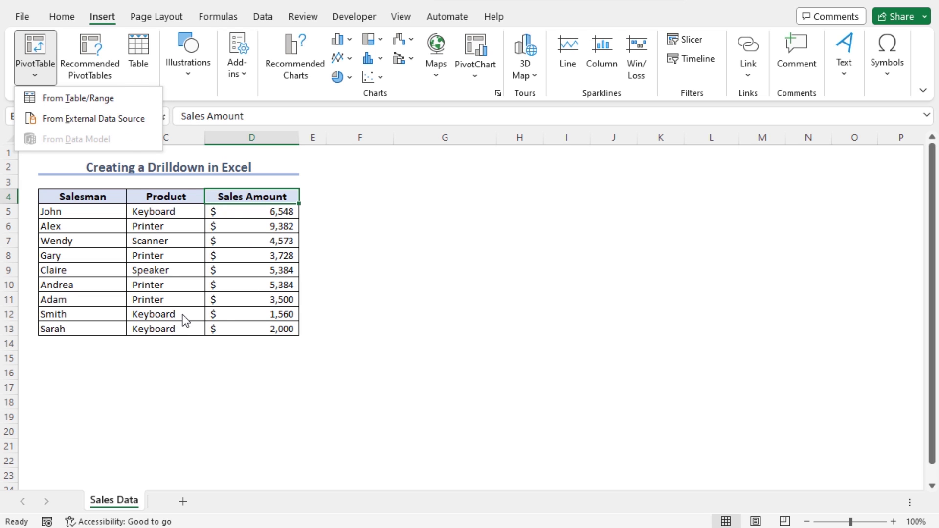
{"action": "left_click", "coordinate": [106, 99]}
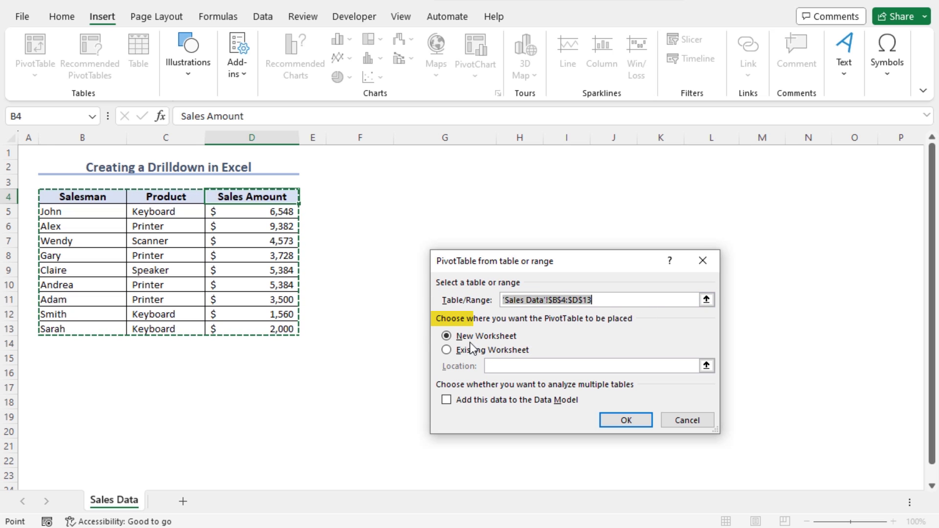
Place the new PivotTable on the existing Sales Data sheet at cell F6
{"action": "left_click", "coordinate": [447, 350]}
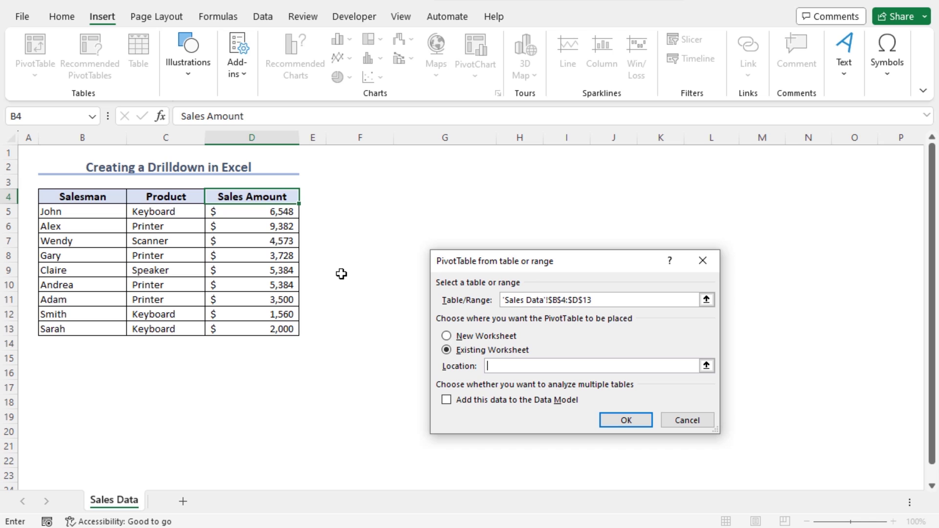
{"action": "left_click", "coordinate": [362, 226]}
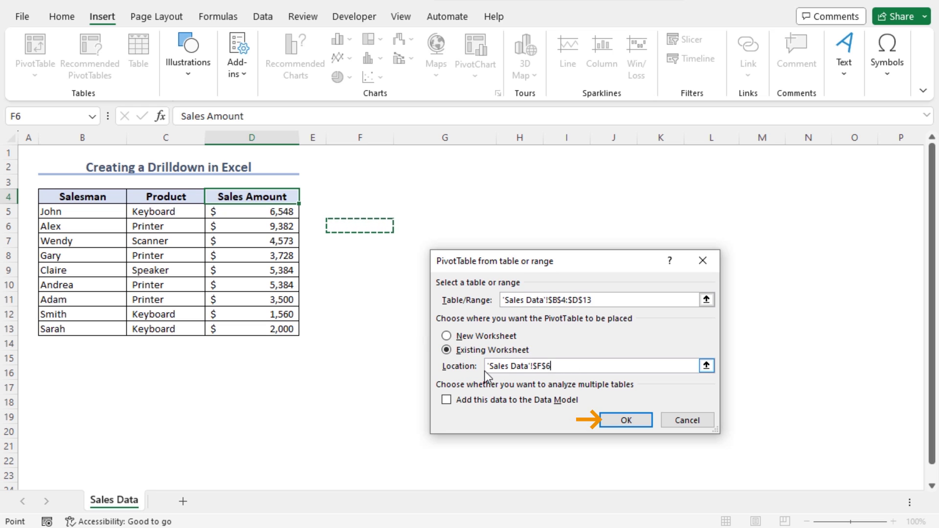
{"action": "left_click", "coordinate": [612, 421]}
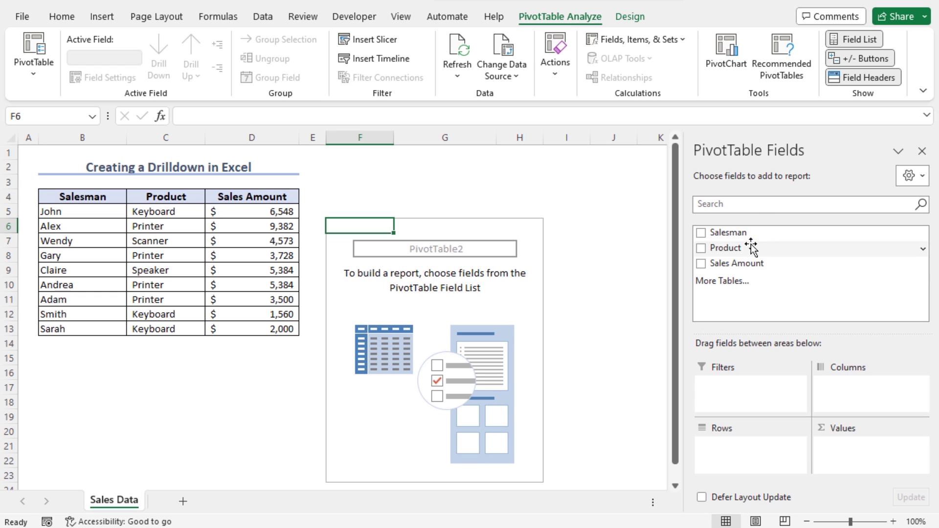
Put Product in Rows, Sales Amount in Values and Salesman in Filters
{"action": "mouse_move", "coordinate": [736, 249]}
{"action": "left_mouse_down"}
{"action": "mouse_move", "coordinate": [765, 275]}
{"action": "mouse_move", "coordinate": [780, 424]}
{"action": "mouse_move", "coordinate": [753, 448]}
{"action": "left_mouse_up"}
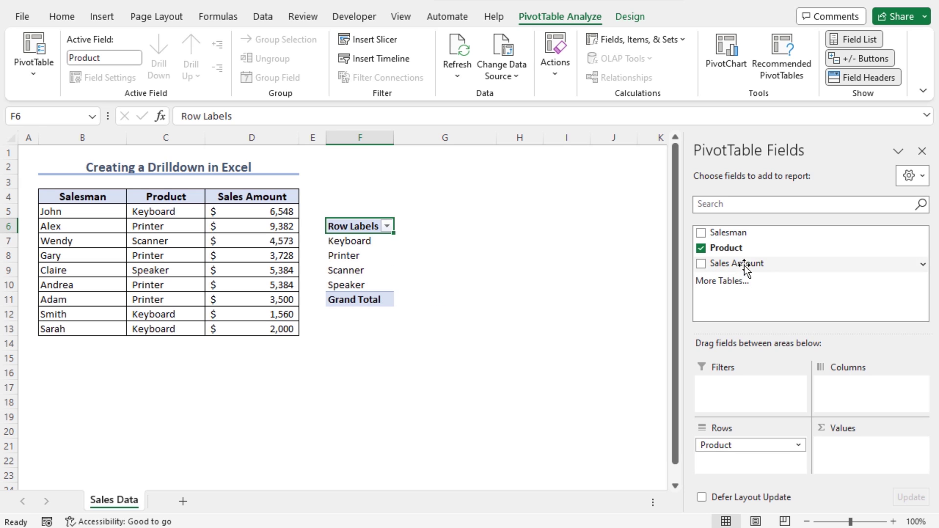
{"action": "mouse_move", "coordinate": [747, 264]}
{"action": "left_mouse_down"}
{"action": "mouse_move", "coordinate": [835, 338]}
{"action": "mouse_move", "coordinate": [865, 454]}
{"action": "mouse_move", "coordinate": [857, 447]}
{"action": "left_mouse_up"}
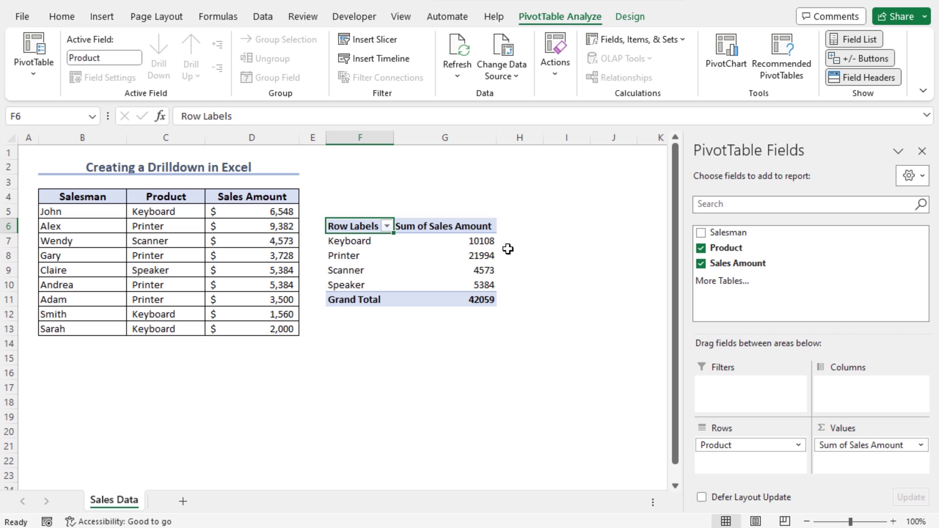
{"action": "left_click_drag", "start_coordinate": [723, 232], "coordinate": [723, 389]}
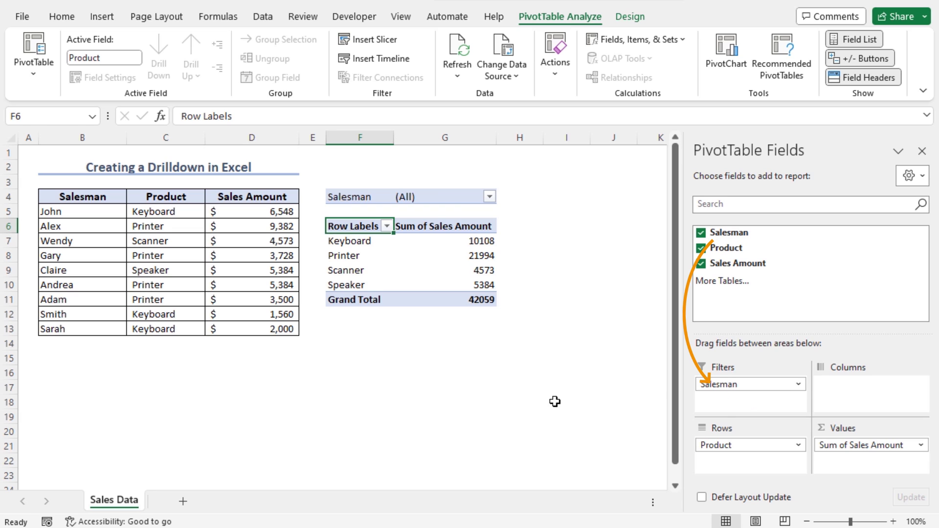
Check the Salesman filter list, then retitle the F6 row header 'Product'
{"action": "left_click", "coordinate": [490, 198]}
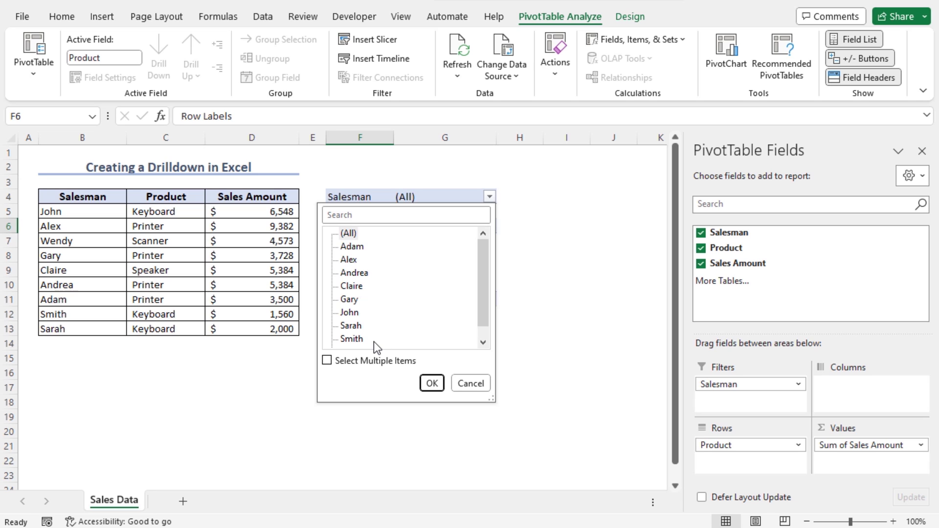
{"action": "left_click", "coordinate": [460, 382]}
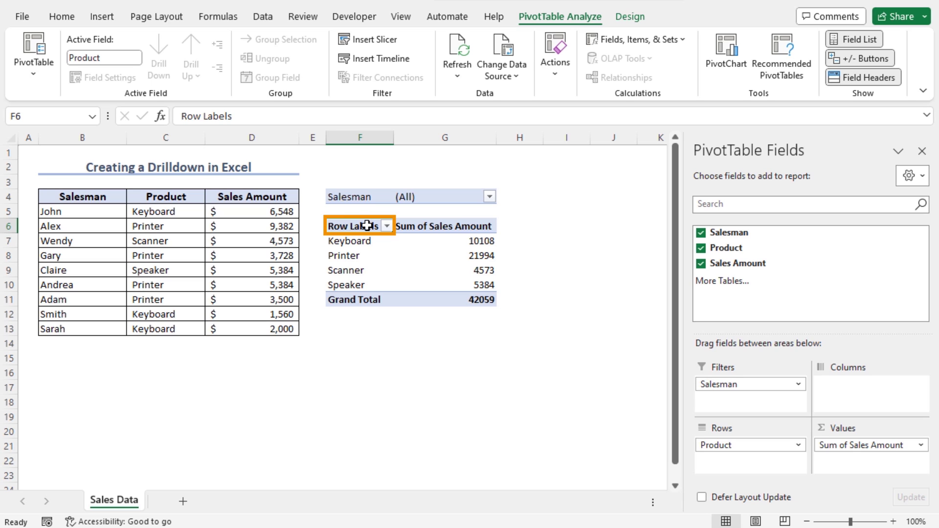
{"action": "type", "text": "Product"}
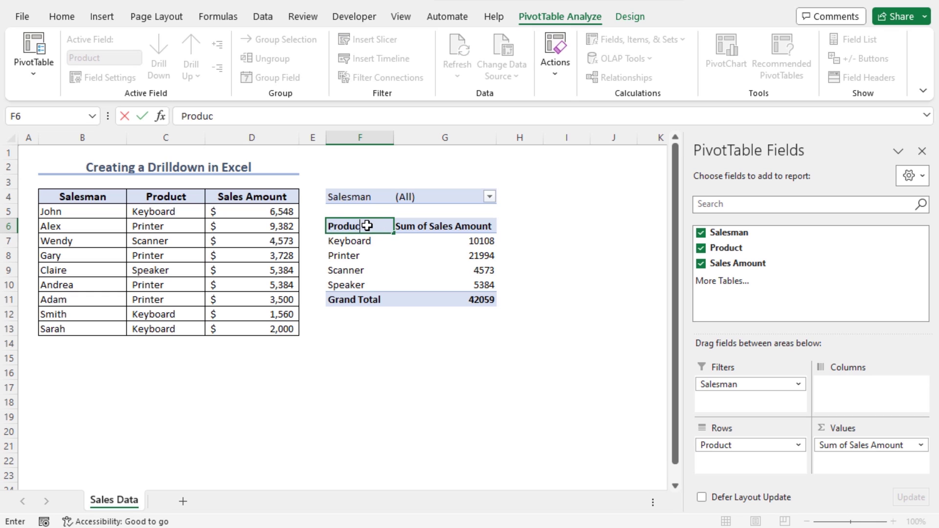
{"action": "key", "text": "Return"}
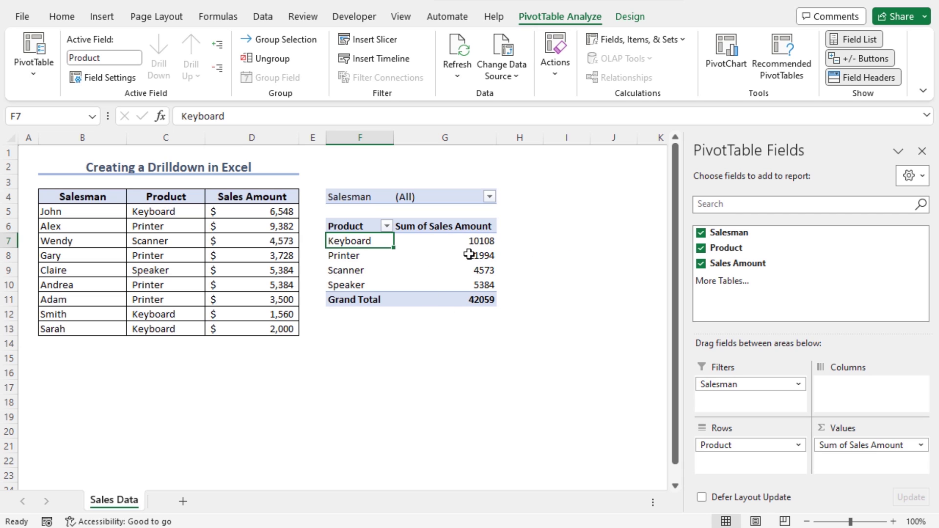
{"action": "left_click_drag", "start_coordinate": [461, 242], "coordinate": [456, 303]}
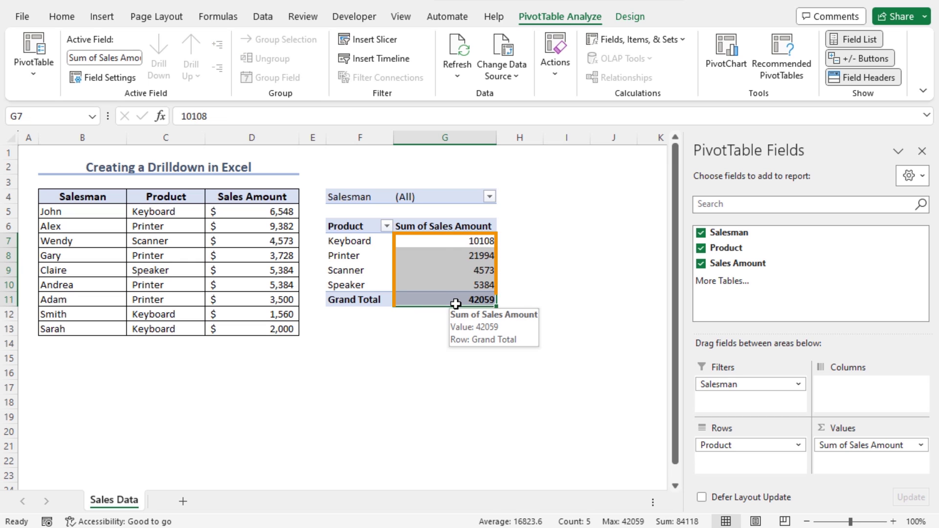
Apply Accounting format to the pivot sums G7:G11, giving a $42,059.00 Grand Total
{"action": "left_click", "coordinate": [62, 16]}
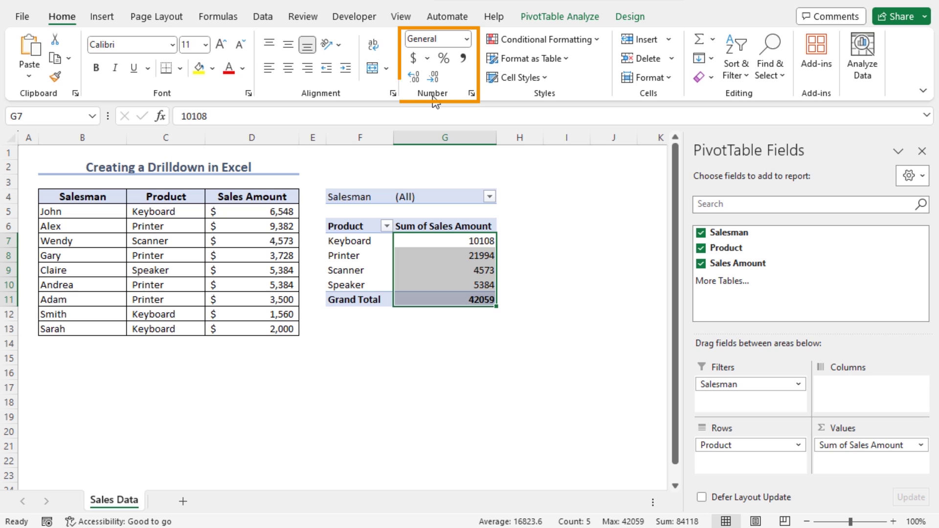
{"action": "left_click", "coordinate": [415, 60]}
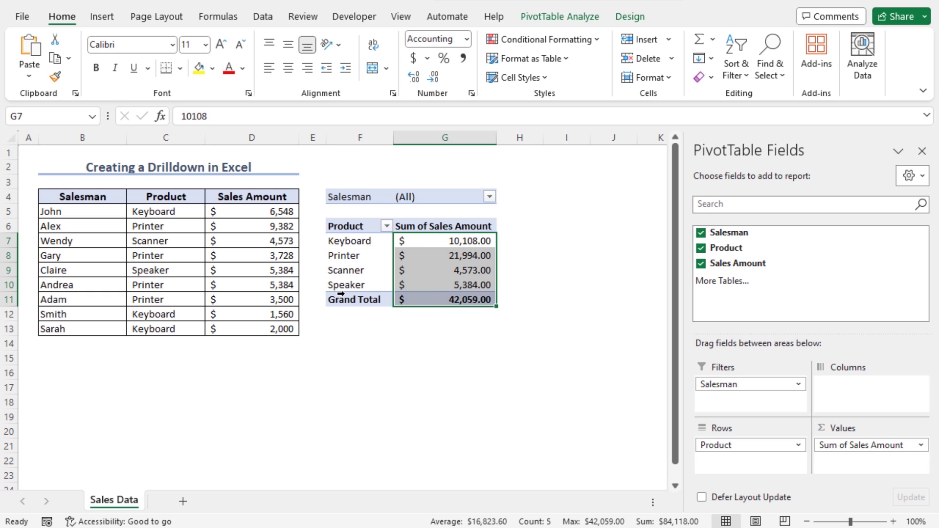
{"action": "left_click", "coordinate": [399, 266]}
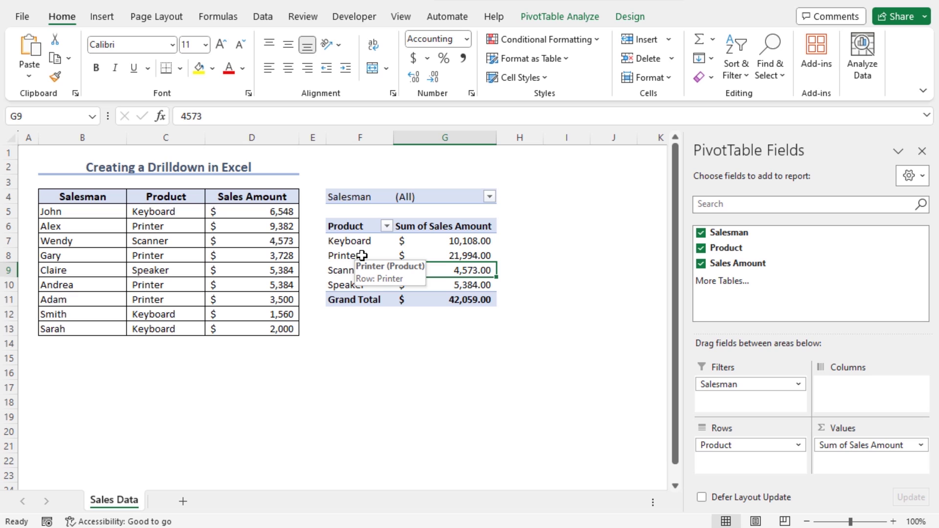
{"action": "left_click", "coordinate": [467, 256]}
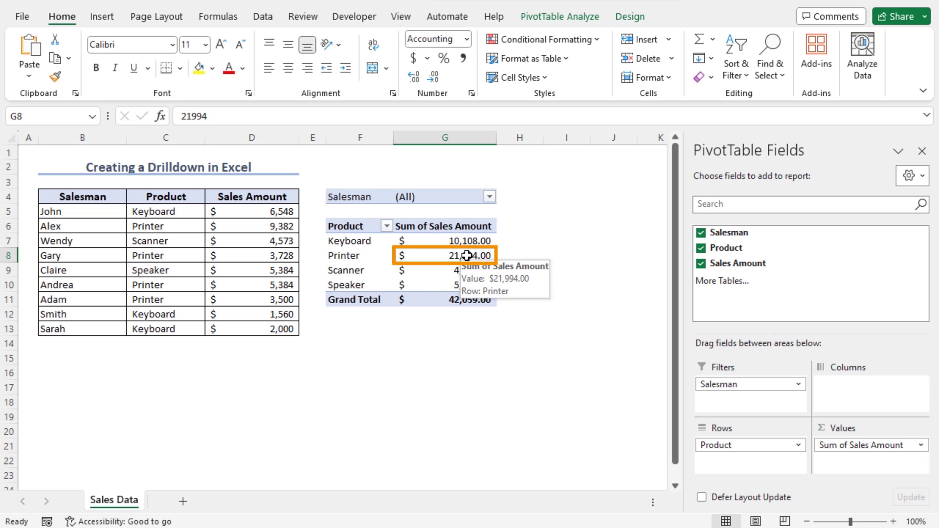
{"action": "left_click_drag", "start_coordinate": [467, 249], "coordinate": [467, 249]}
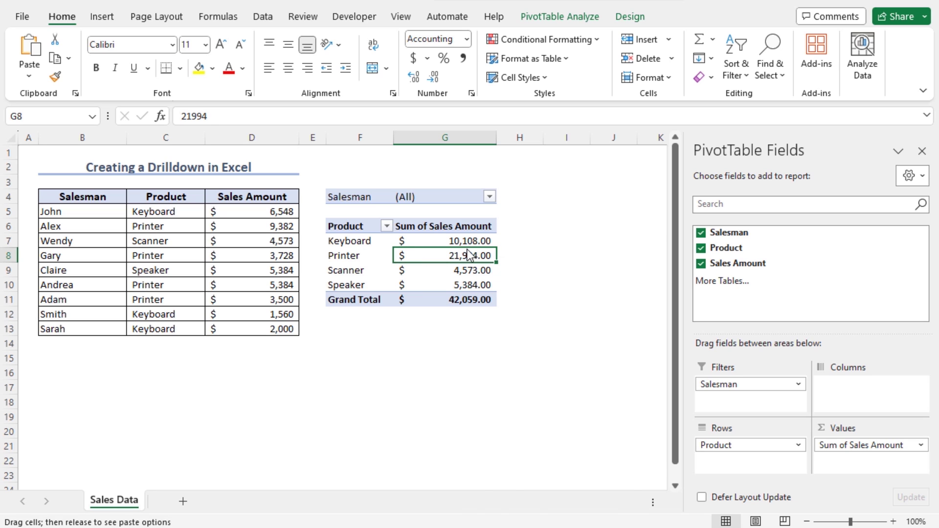
{"action": "right_click", "coordinate": [468, 251]}
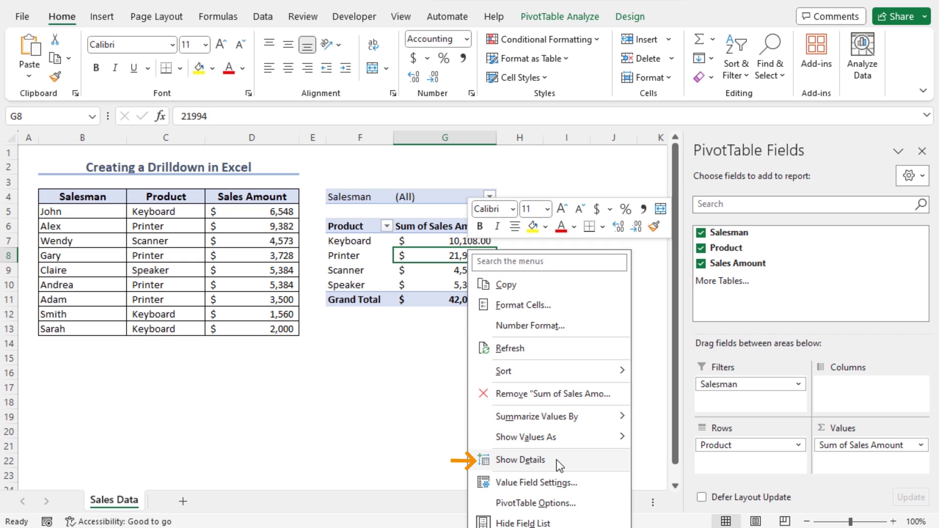
{"action": "left_click", "coordinate": [445, 256]}
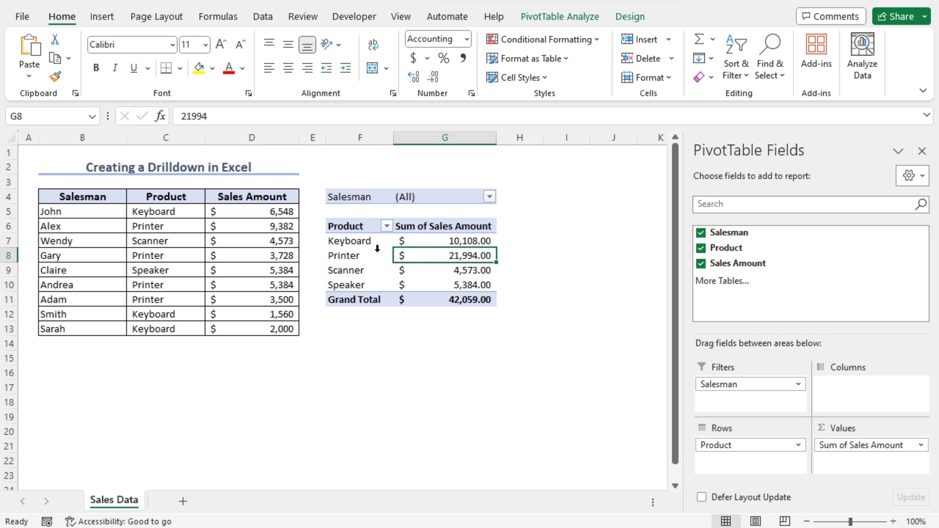
Drill into the Printer total in G8 and name the resulting sheet 'Printer'
{"action": "double_click", "coordinate": [440, 252]}
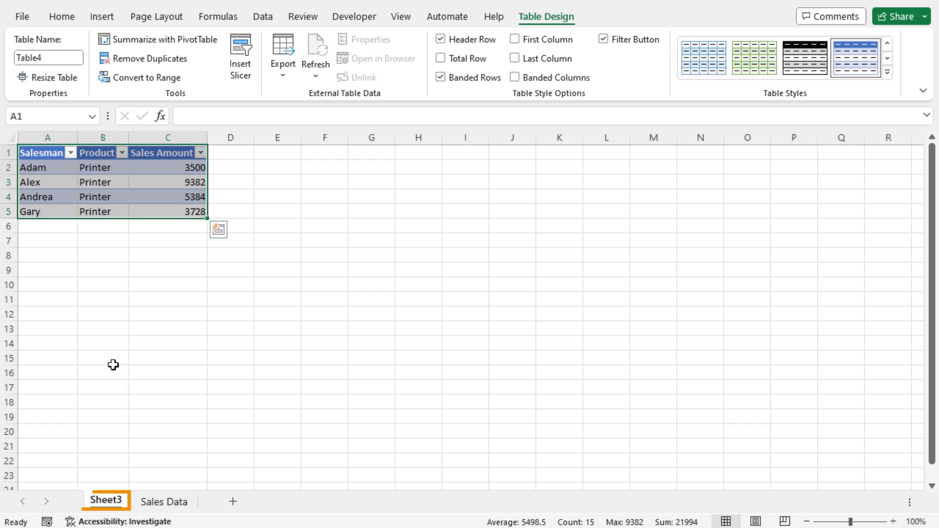
{"action": "double_click", "coordinate": [113, 504]}
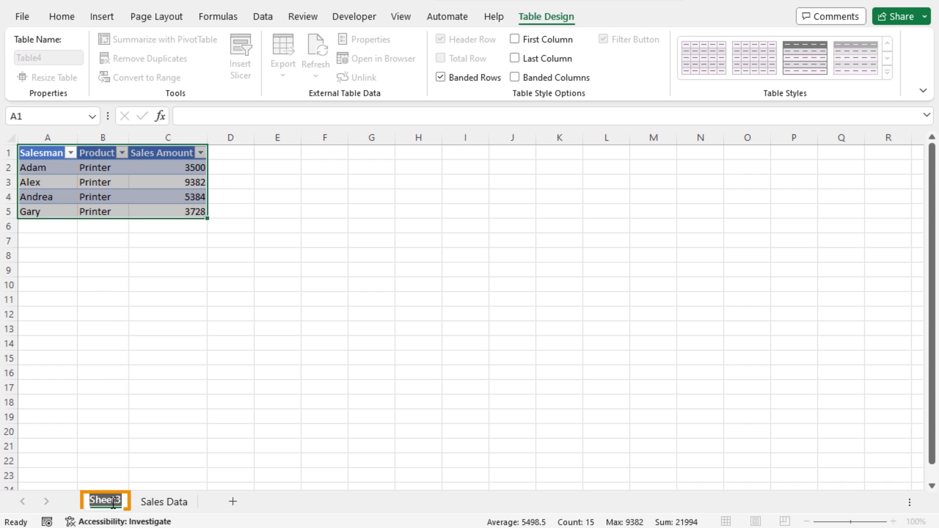
{"action": "type", "text": "Printer"}
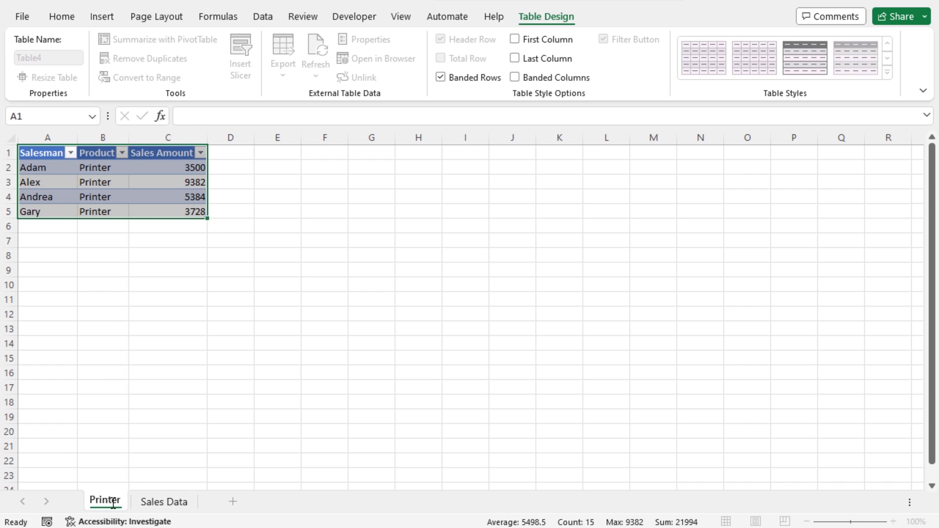
{"action": "key", "text": "Return"}
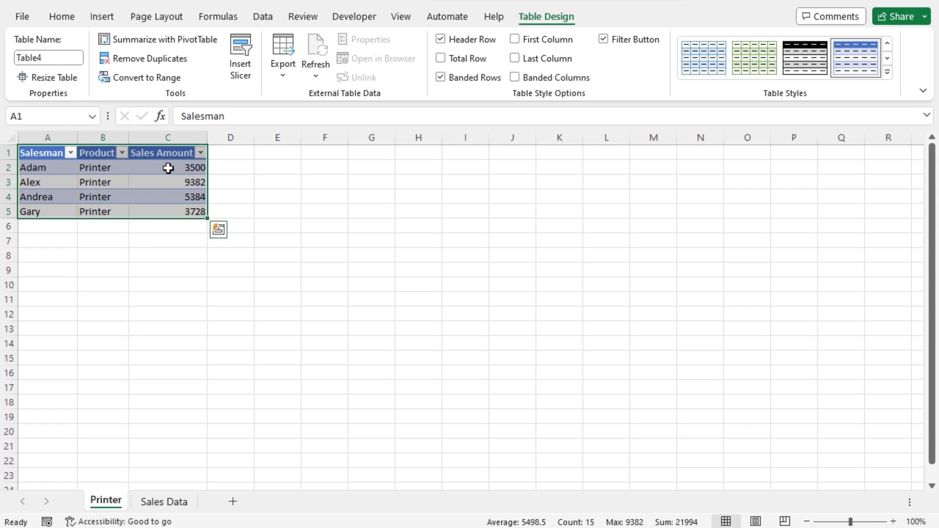
Format the Printer sheet's Sales Amount cells C2:C5 as Accounting
{"action": "left_click_drag", "start_coordinate": [168, 168], "coordinate": [163, 211]}
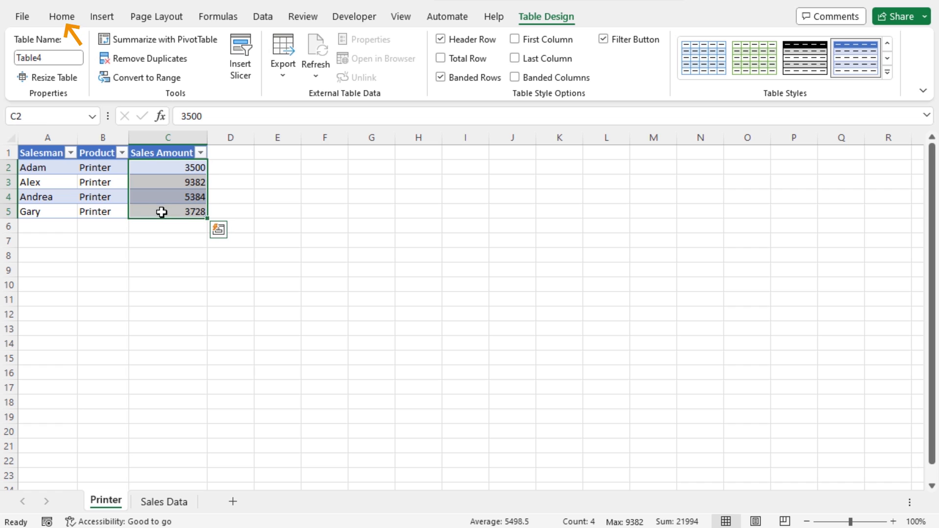
{"action": "left_click", "coordinate": [66, 20]}
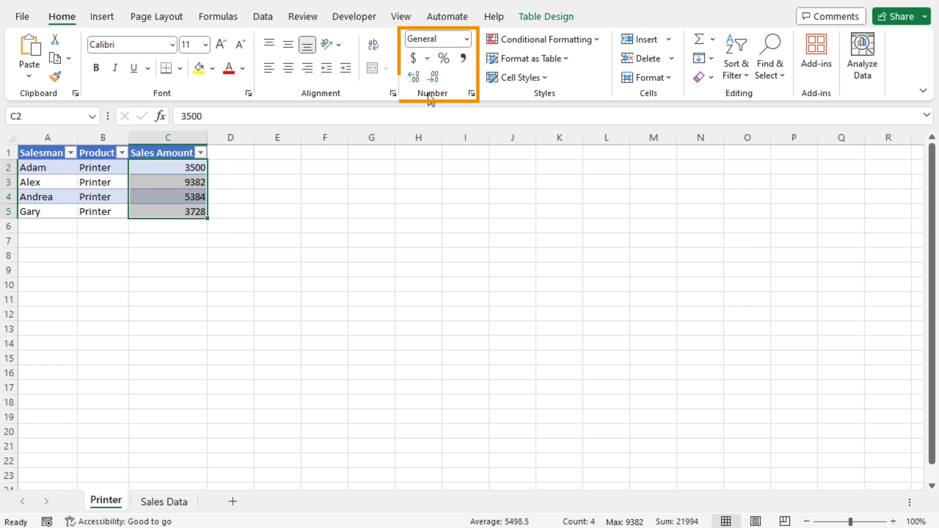
{"action": "left_click", "coordinate": [415, 58]}
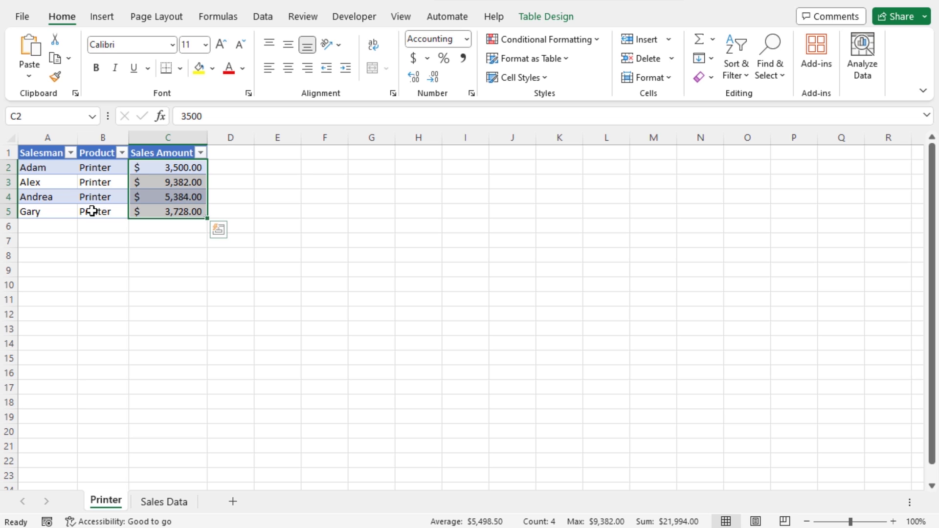
Return to Sales Data and bring up the context menu for the Keyboard total in G7
{"action": "left_click", "coordinate": [172, 504]}
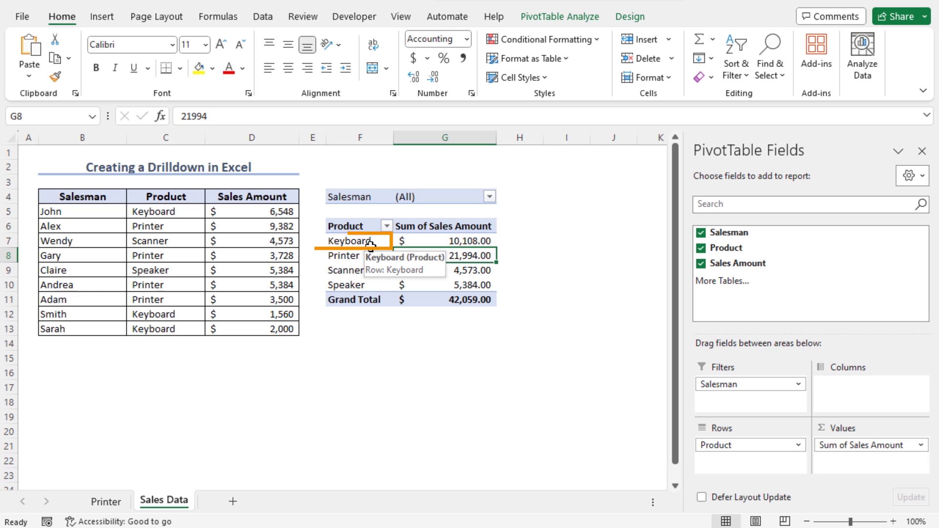
{"action": "left_click", "coordinate": [467, 241]}
{"action": "right_click", "coordinate": [468, 240]}
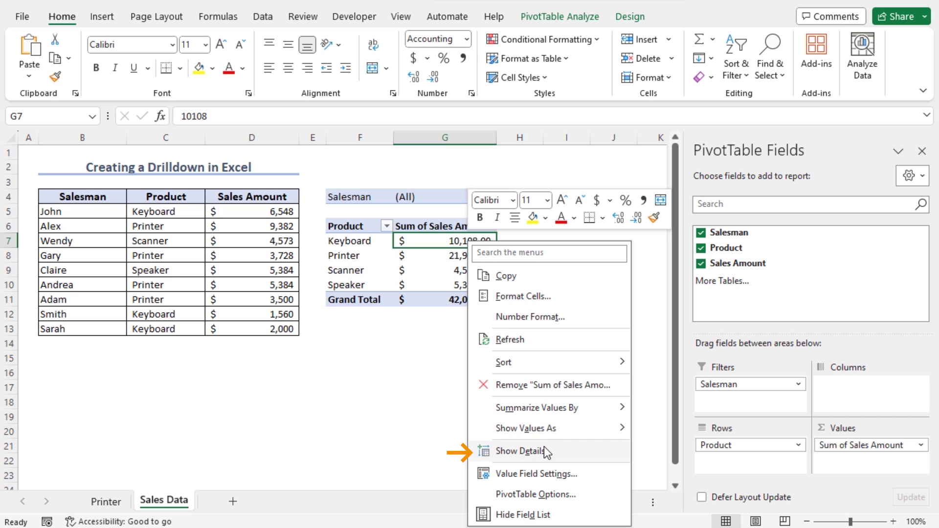
Show details of the Keyboard total and name the new sheet 'Keyboard'
{"action": "left_click", "coordinate": [559, 453]}
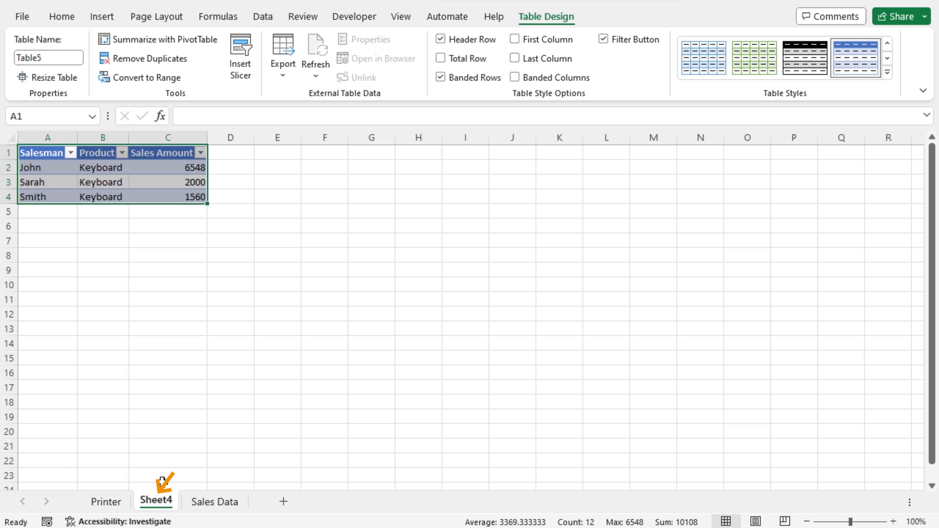
{"action": "double_click", "coordinate": [156, 502]}
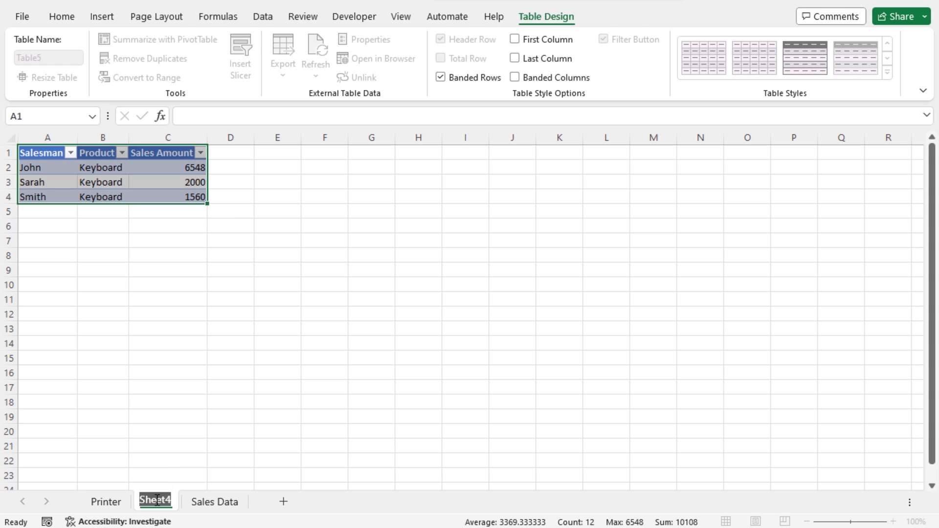
{"action": "type", "text": "Keybo"}
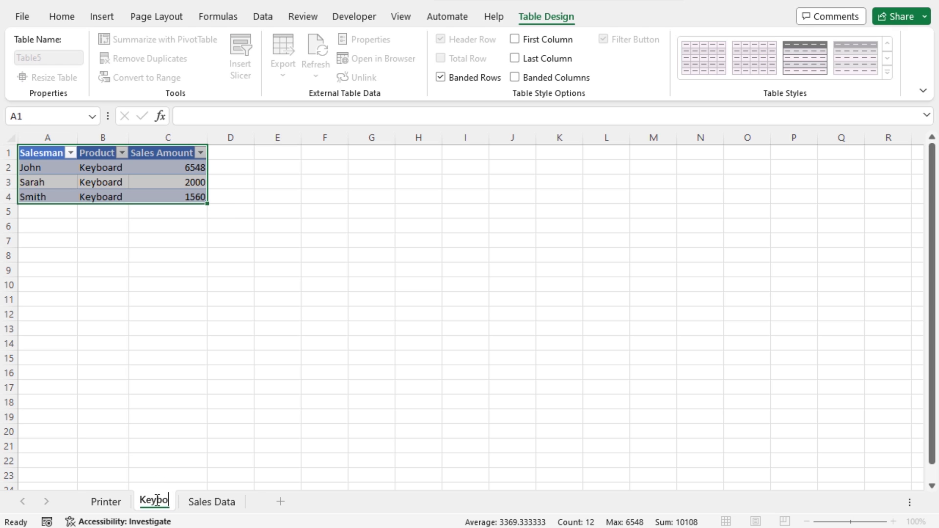
{"action": "type", "text": "ard"}
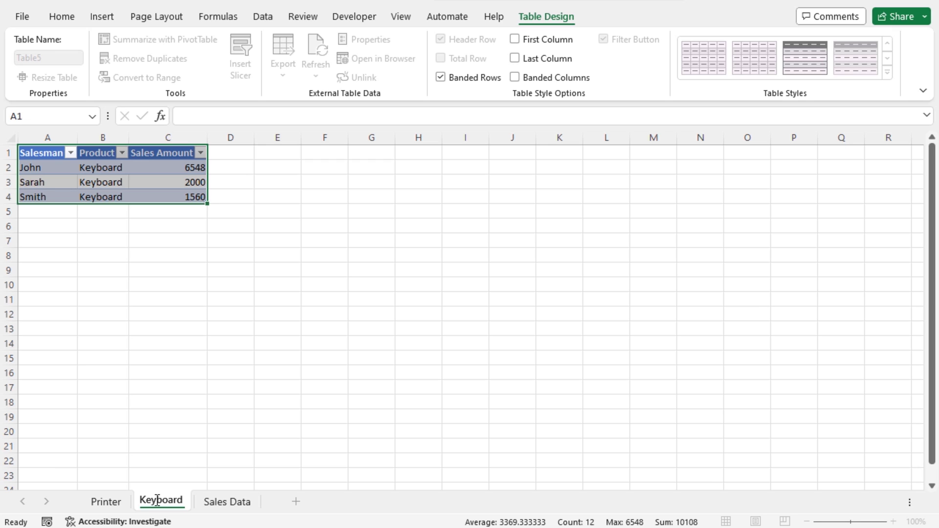
{"action": "key", "text": "Return"}
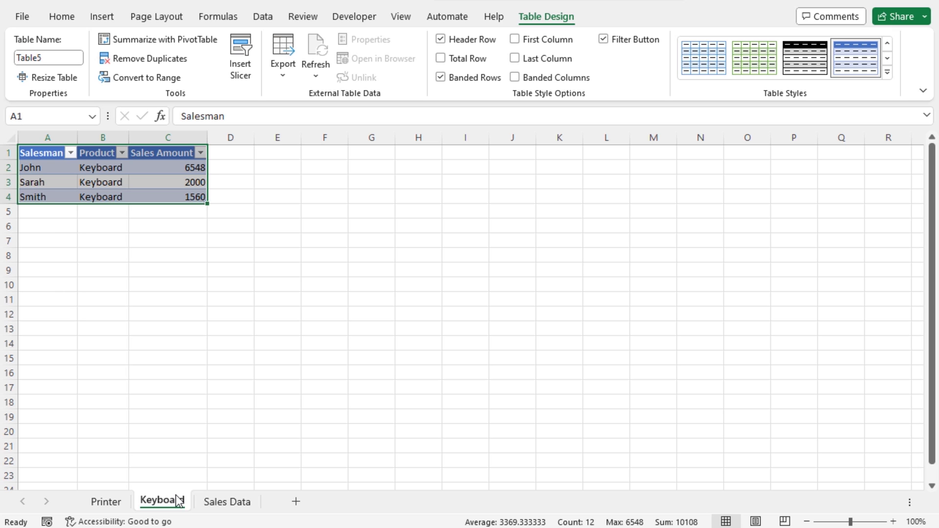
Format the Keyboard sheet's Sales Amount cells C2:C4 as Accounting
{"action": "left_click_drag", "start_coordinate": [169, 167], "coordinate": [196, 197]}
{"action": "left_click", "coordinate": [175, 165]}
{"action": "left_click_drag", "start_coordinate": [175, 165], "coordinate": [167, 196]}
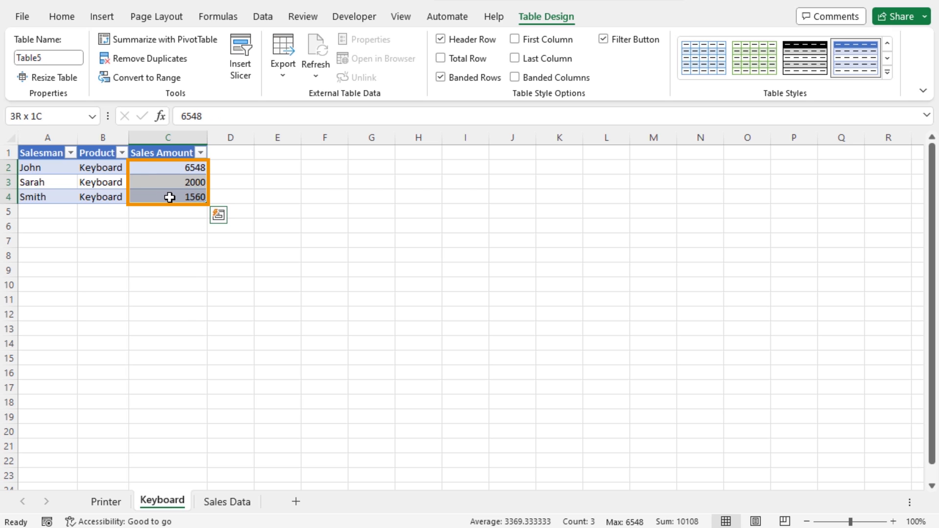
{"action": "left_click", "coordinate": [66, 20]}
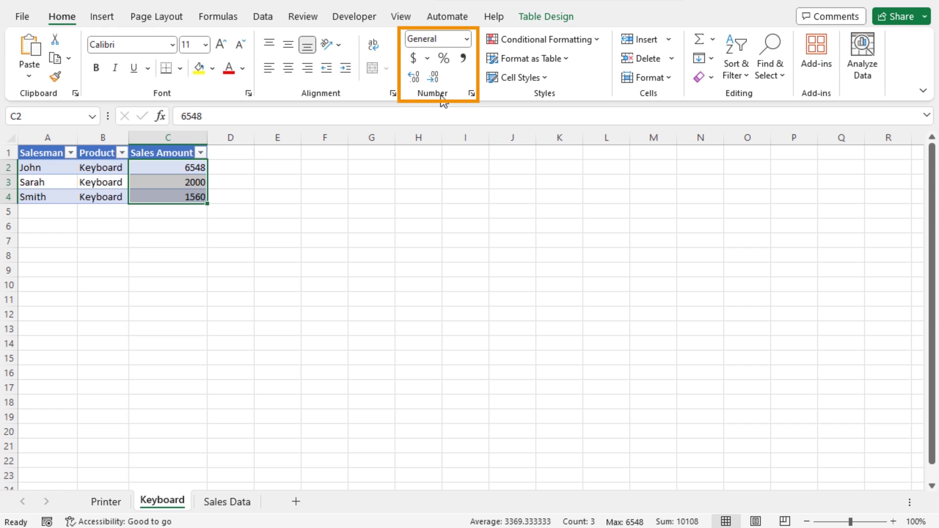
{"action": "left_click", "coordinate": [413, 60]}
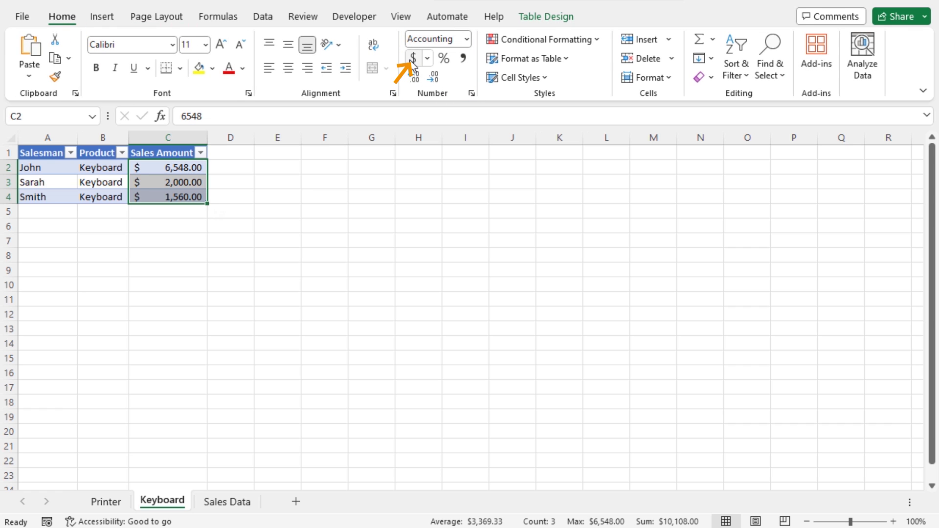